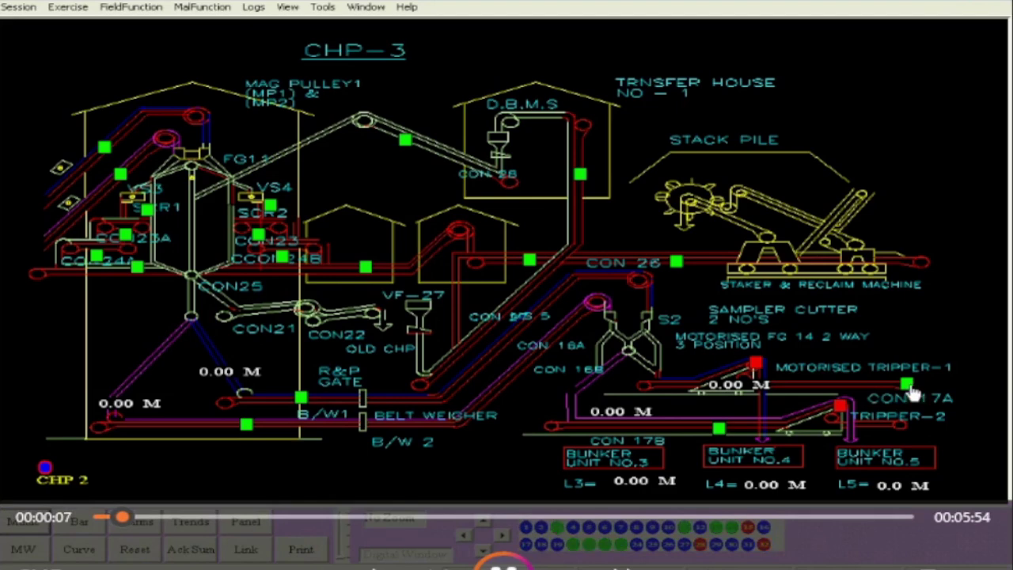
Step: Switch on conveyors 17A and 17B, which feed the bunkers, in the CHP-3 mimic
{"action": "left_click", "coordinate": [907, 388]}
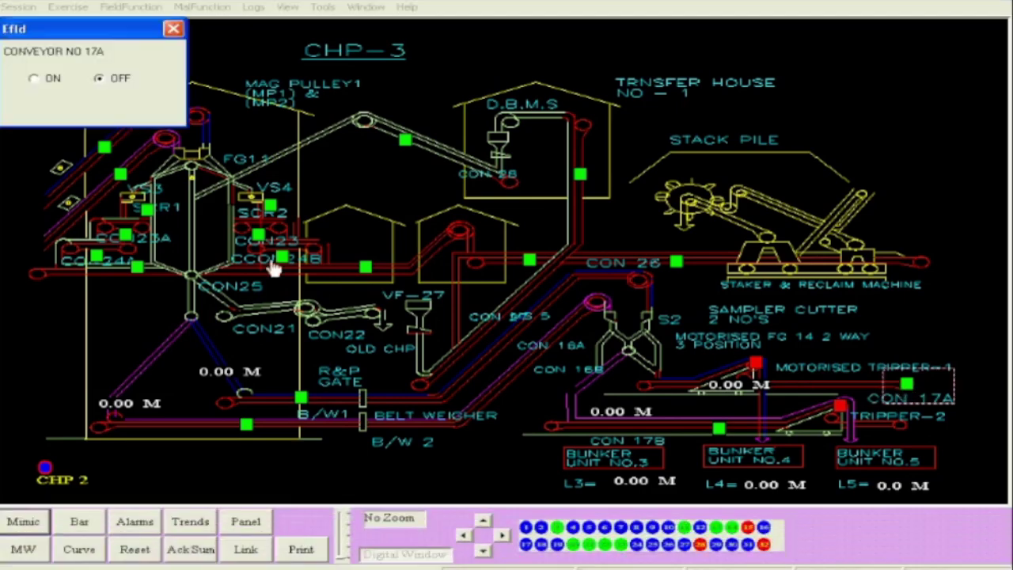
{"action": "left_click", "coordinate": [34, 80]}
{"action": "left_click", "coordinate": [718, 430]}
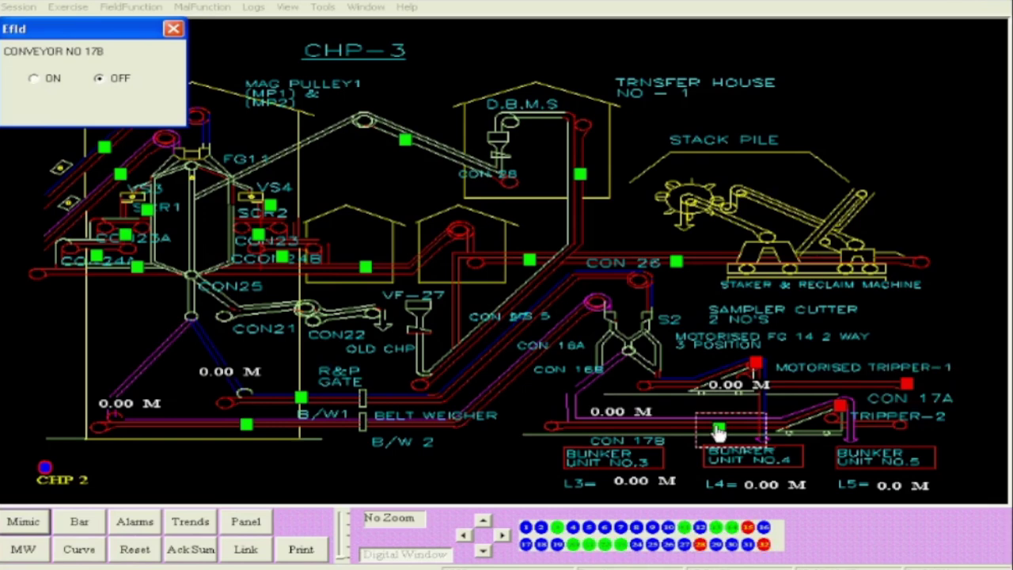
{"action": "left_click", "coordinate": [33, 81]}
Step: Switch on conveyors 16A and 16B at the belt weighers in the CHP-3 mimic
{"action": "left_click", "coordinate": [306, 402]}
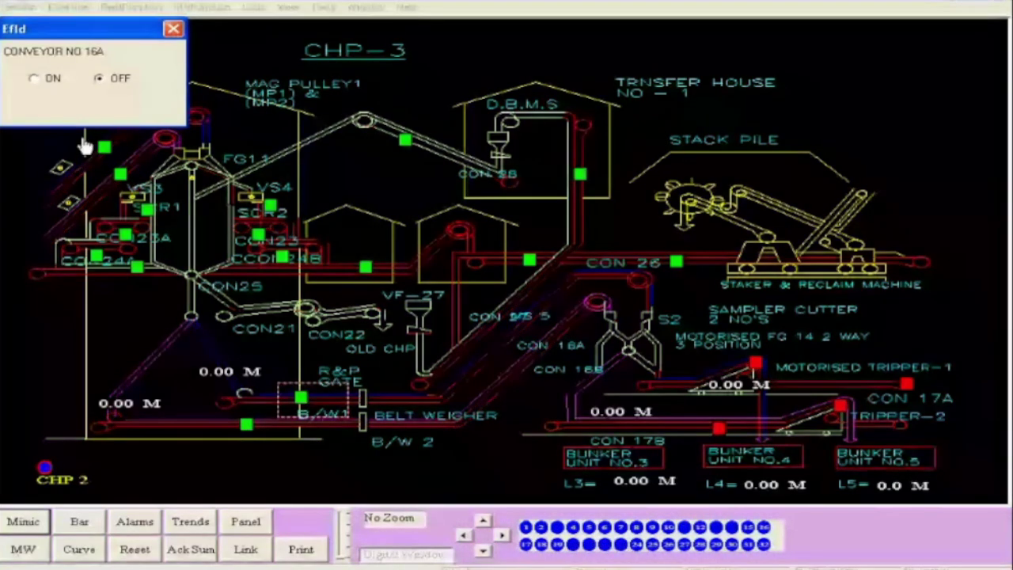
{"action": "left_click", "coordinate": [33, 79]}
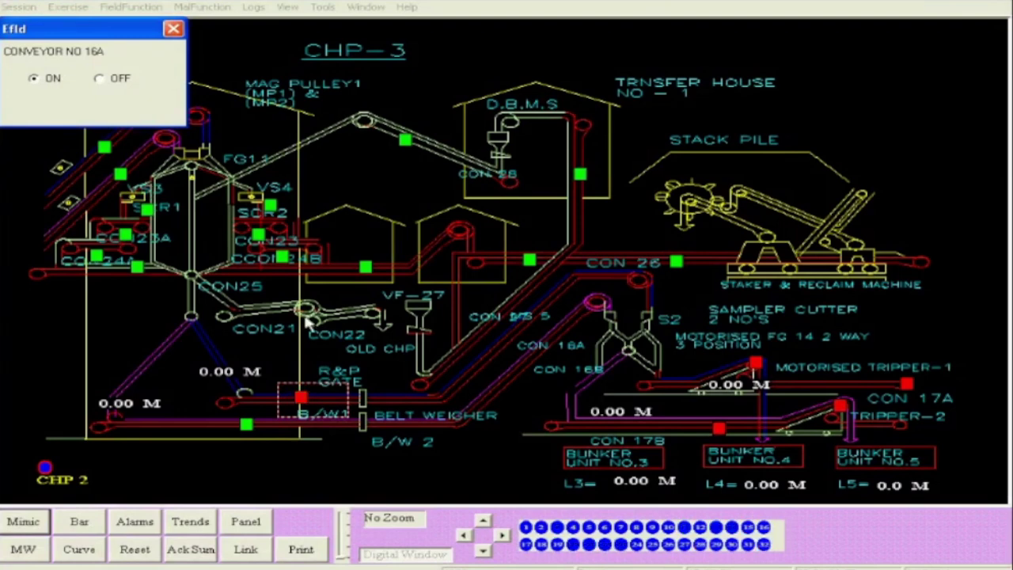
{"action": "left_click", "coordinate": [247, 430]}
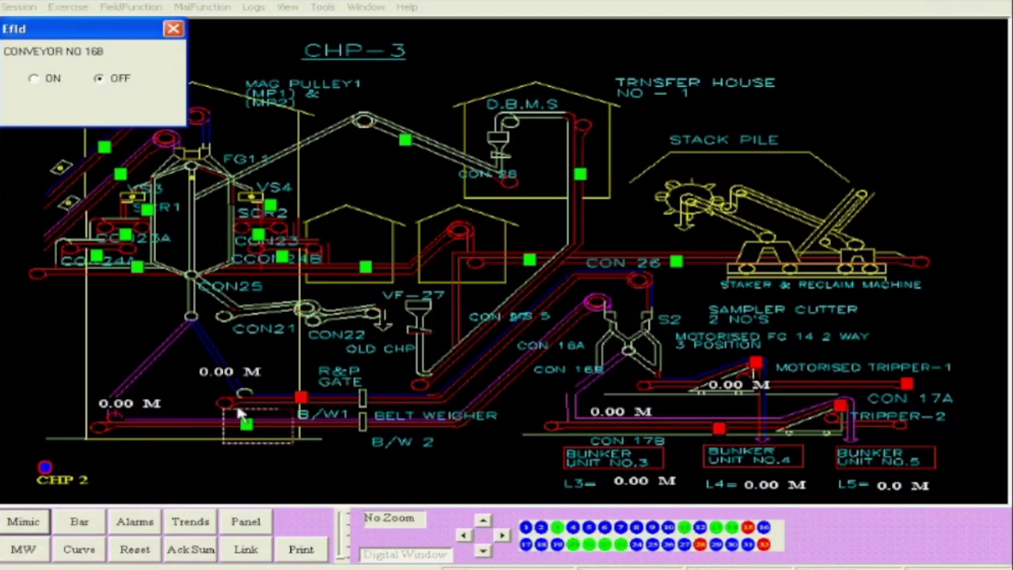
{"action": "left_click", "coordinate": [35, 80]}
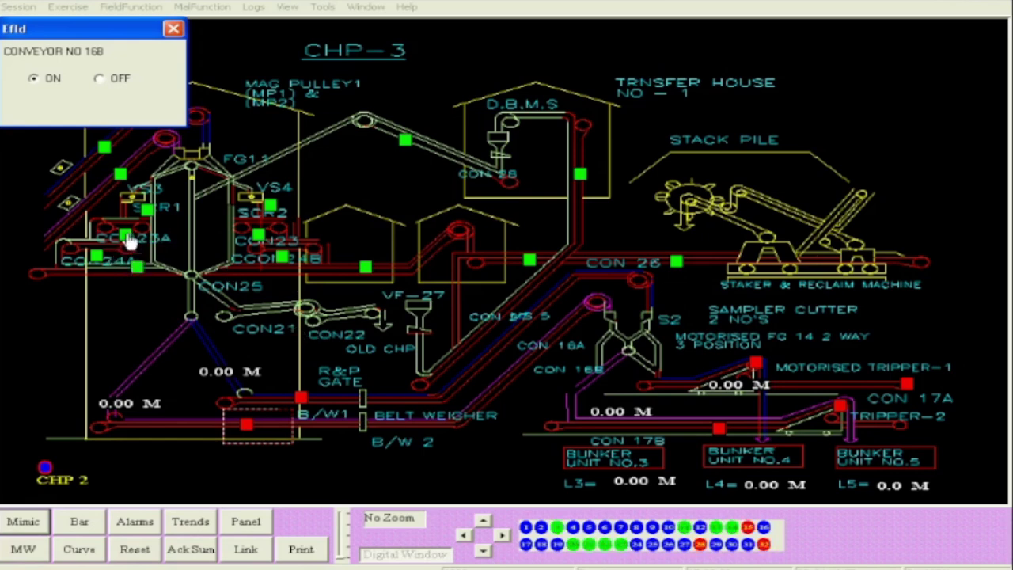
Step: Switch on conveyor 25A, followed by conveyors 24B and 24A, below the secondary crushers in the CHP-3 mimic
{"action": "left_click", "coordinate": [139, 273]}
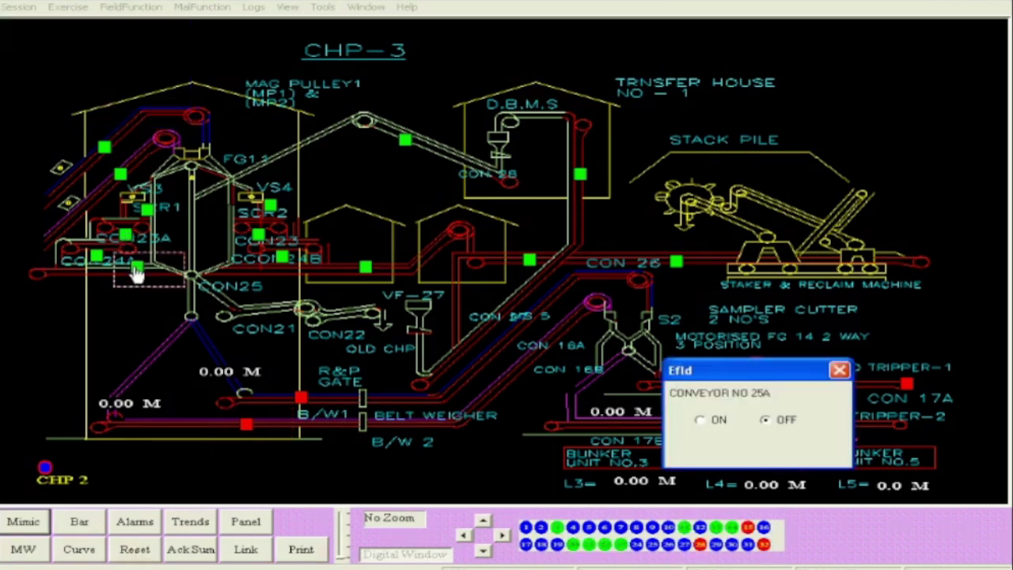
{"action": "left_click", "coordinate": [699, 423]}
{"action": "left_click", "coordinate": [279, 258]}
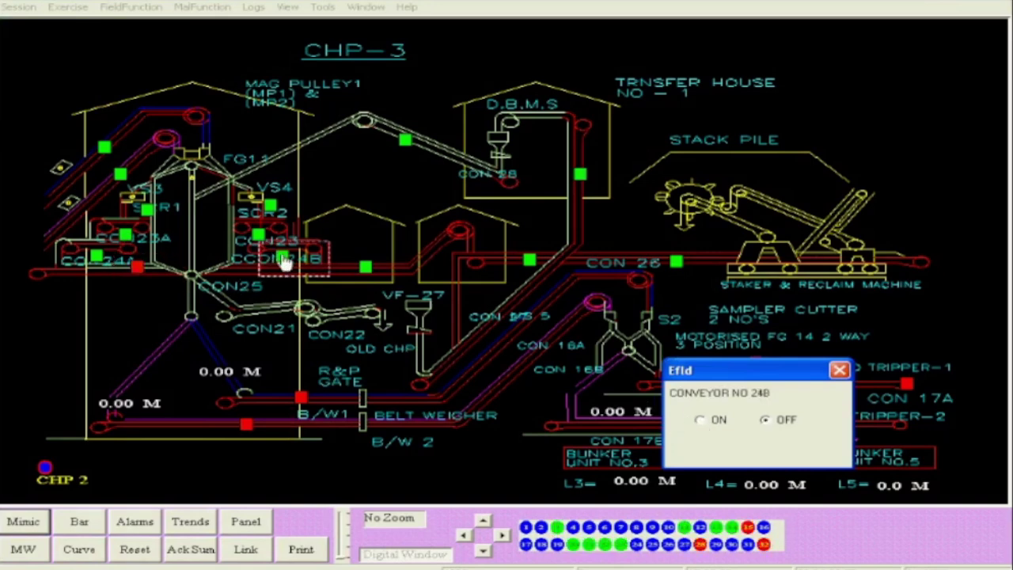
{"action": "left_click", "coordinate": [699, 421]}
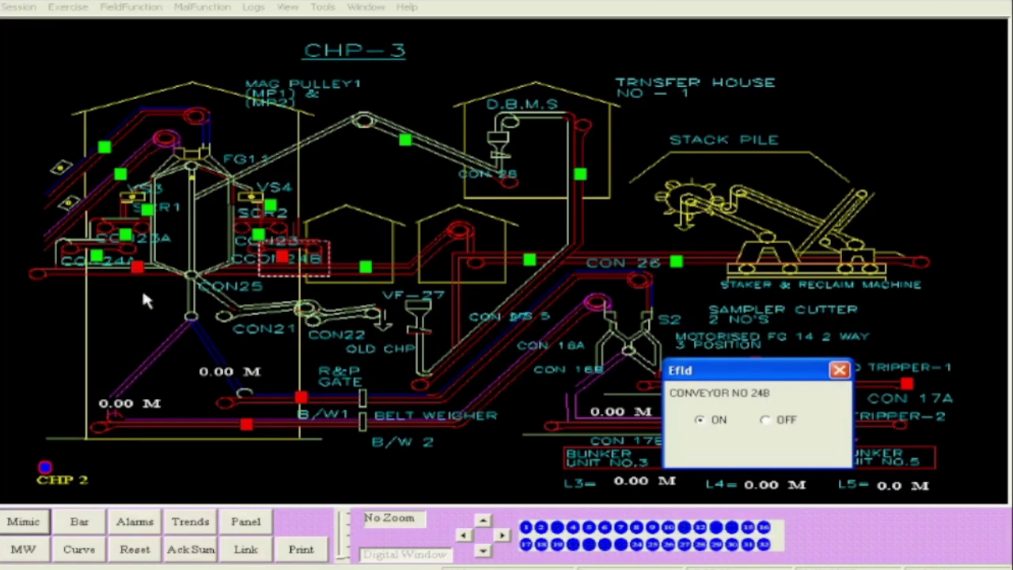
{"action": "left_click", "coordinate": [99, 262]}
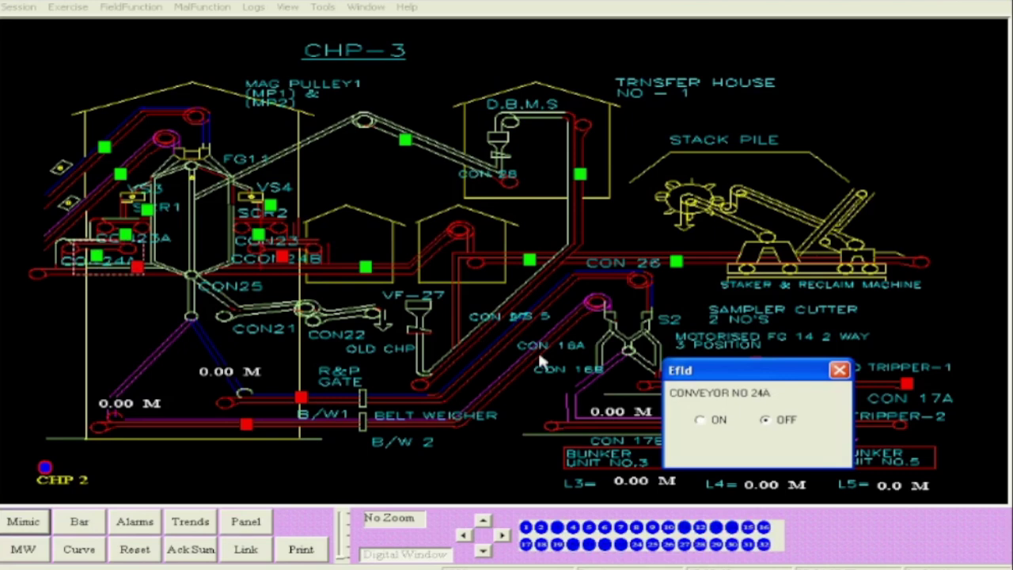
{"action": "left_click", "coordinate": [699, 420]}
Step: Switch on conveyors 23B and 23A directly under the secondary crushers
{"action": "left_click", "coordinate": [265, 240]}
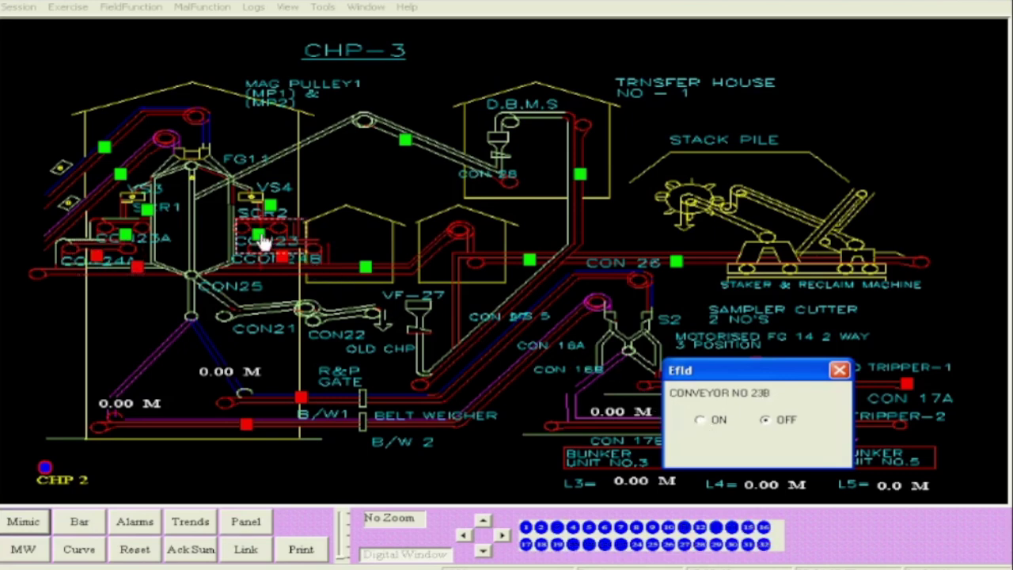
{"action": "left_click", "coordinate": [700, 420]}
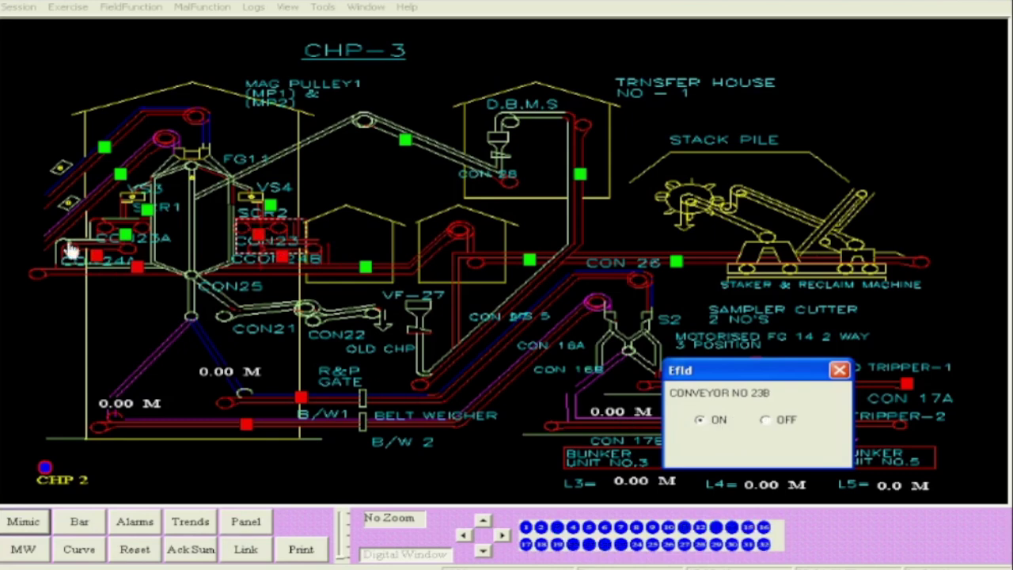
{"action": "left_click", "coordinate": [125, 242]}
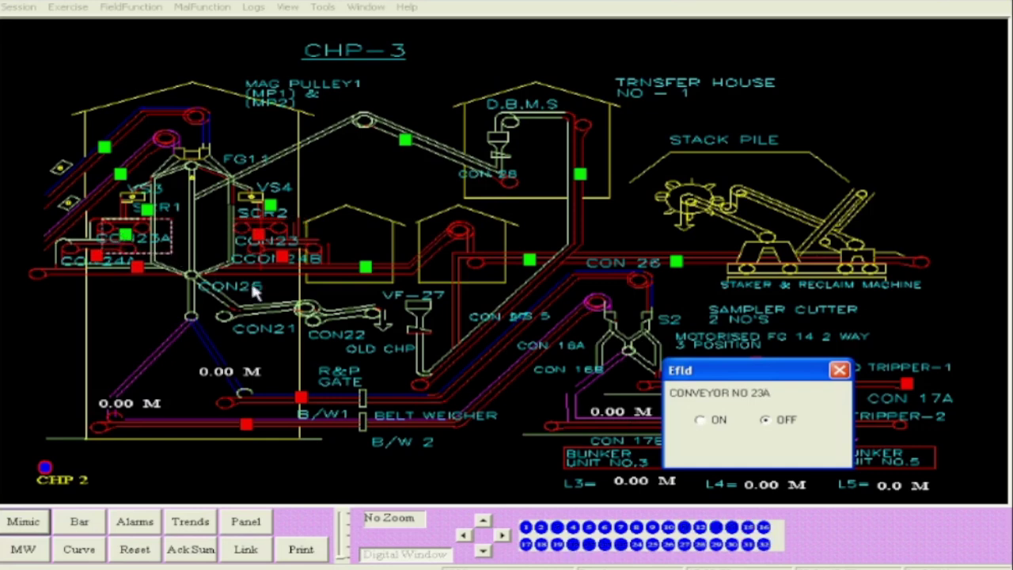
{"action": "left_click", "coordinate": [700, 420]}
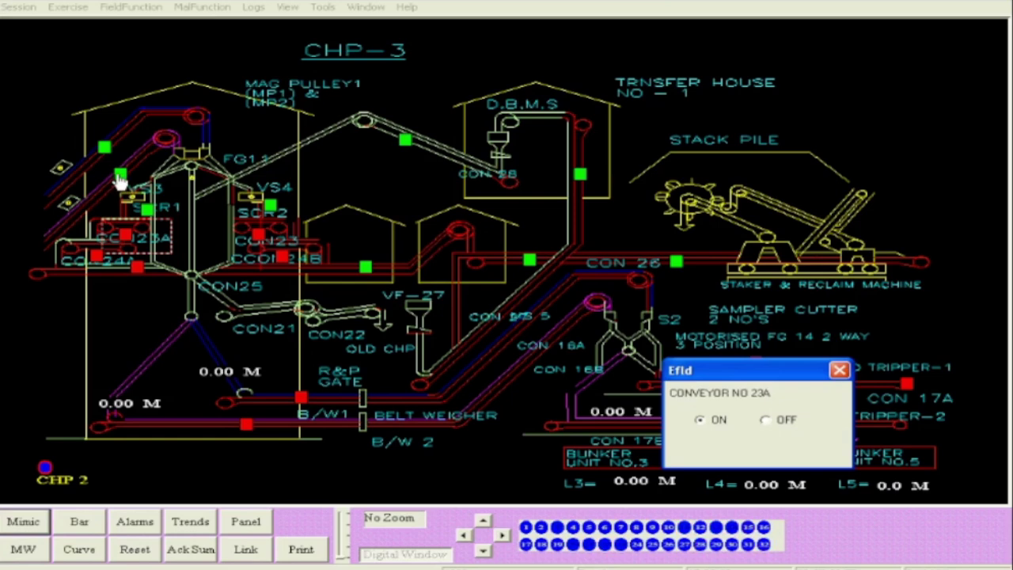
Step: Switch on secondary crushers 1 and 2 in the CHP-3 mimic
{"action": "left_click", "coordinate": [150, 213]}
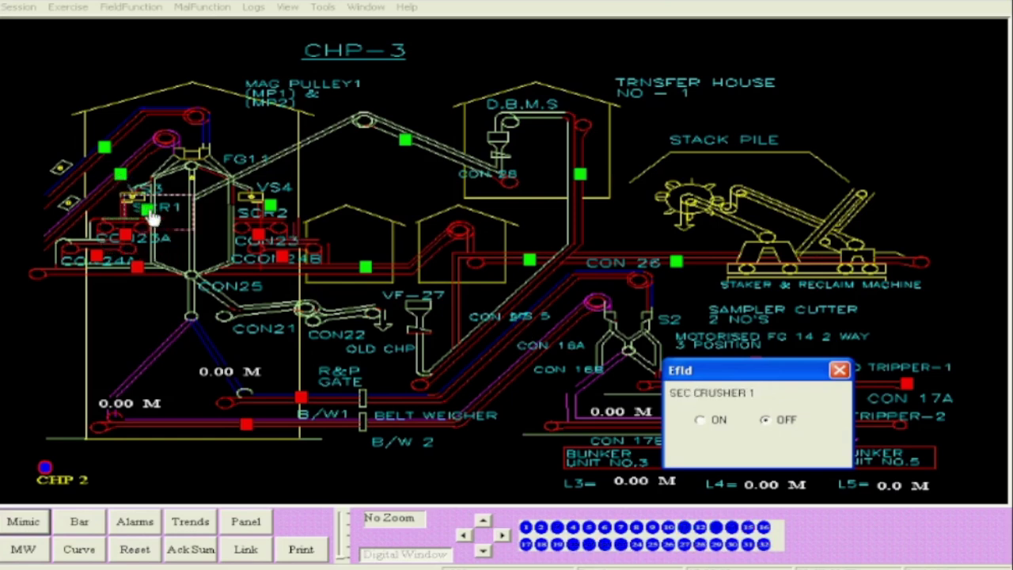
{"action": "left_click", "coordinate": [699, 423]}
{"action": "left_click", "coordinate": [273, 213]}
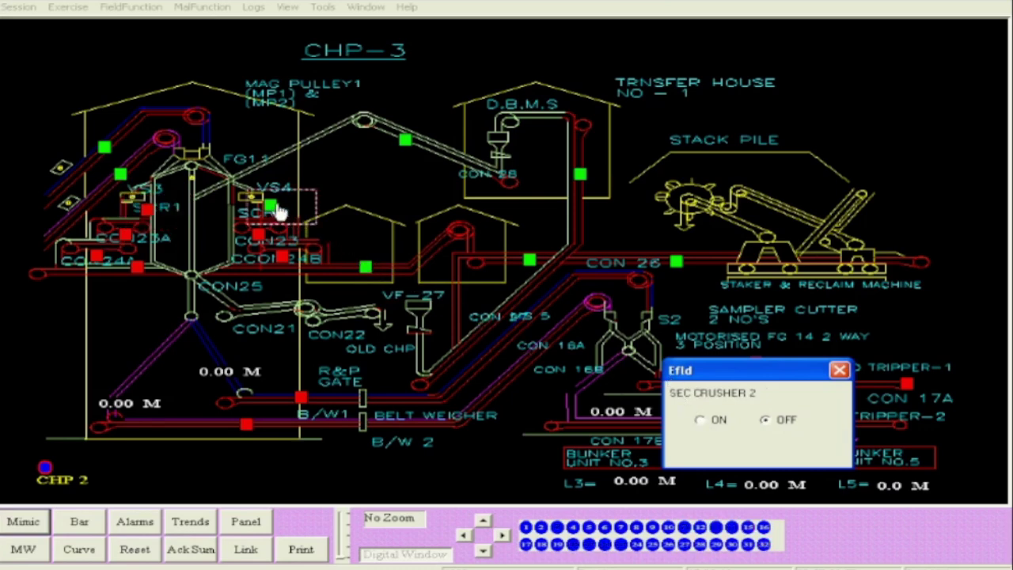
{"action": "left_click", "coordinate": [700, 422]}
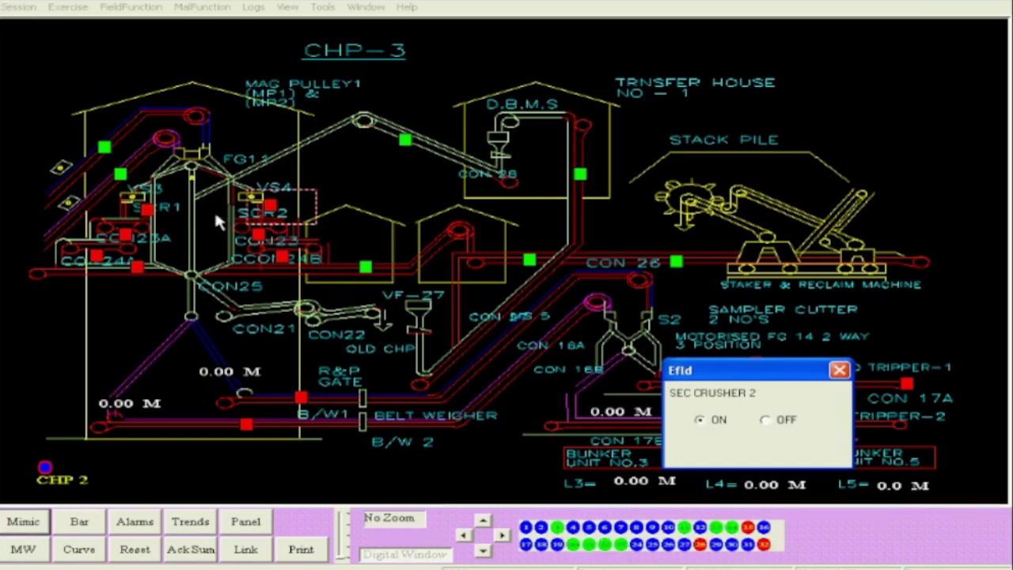
Step: Switch on conveyors 15A and 15B, which bring coal into the secondary crusher house
{"action": "left_click", "coordinate": [117, 177]}
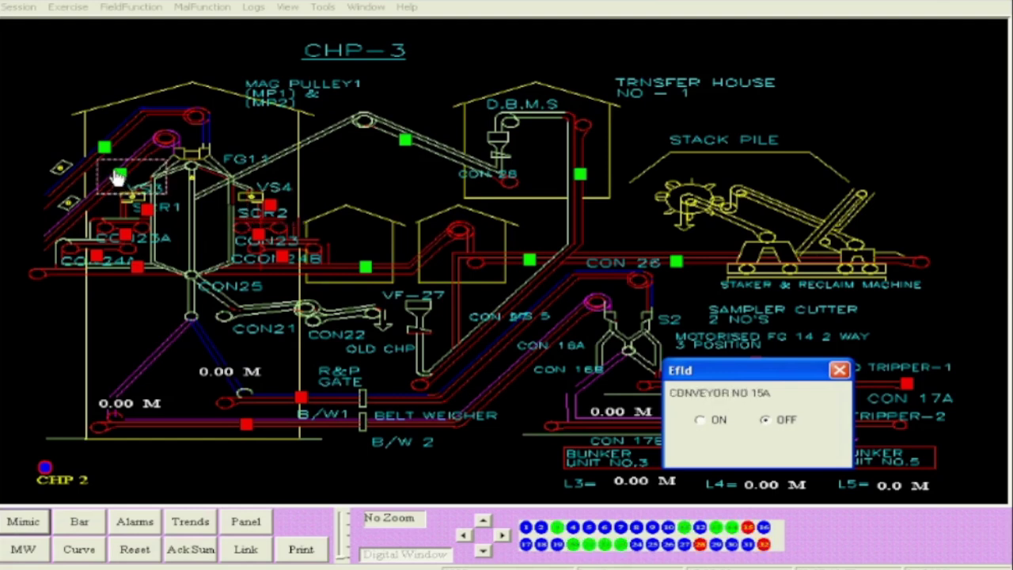
{"action": "left_click", "coordinate": [700, 422]}
{"action": "left_click", "coordinate": [103, 149]}
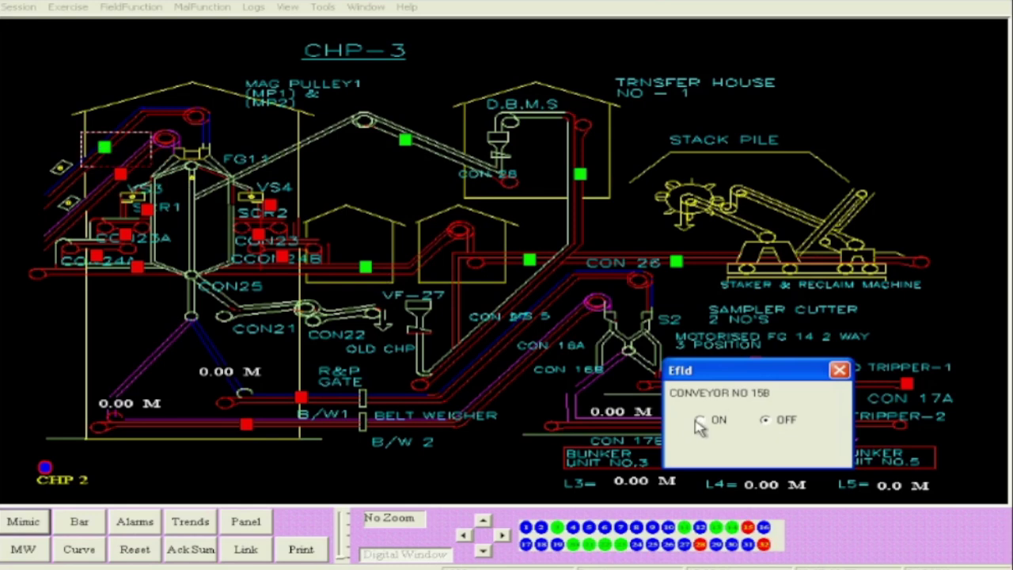
{"action": "left_click", "coordinate": [700, 422]}
Step: Go to the CHP 2 mimic and switch on conveyors 20A and 20B in the primary crusher house
{"action": "left_click", "coordinate": [45, 470]}
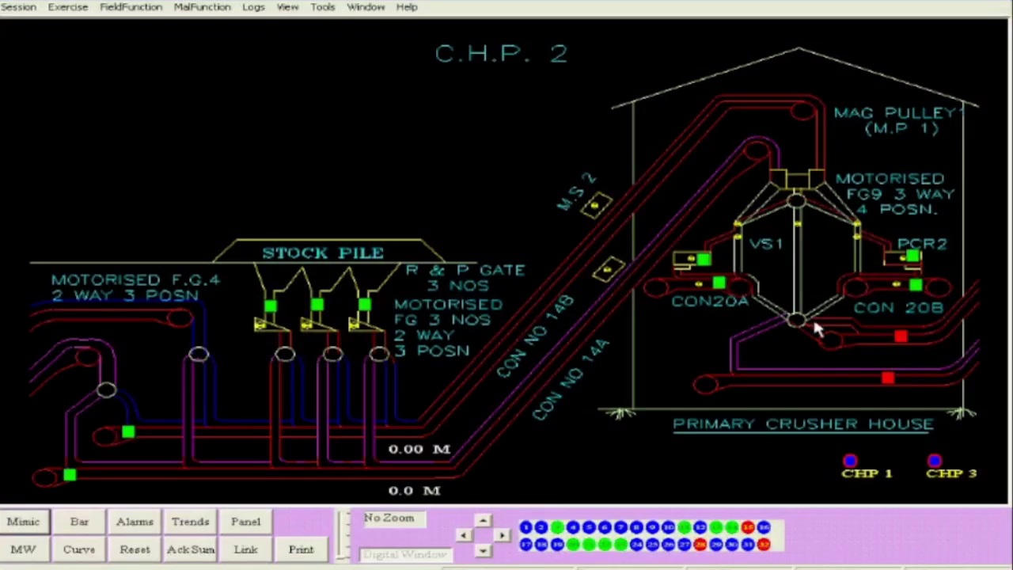
{"action": "left_click", "coordinate": [717, 303]}
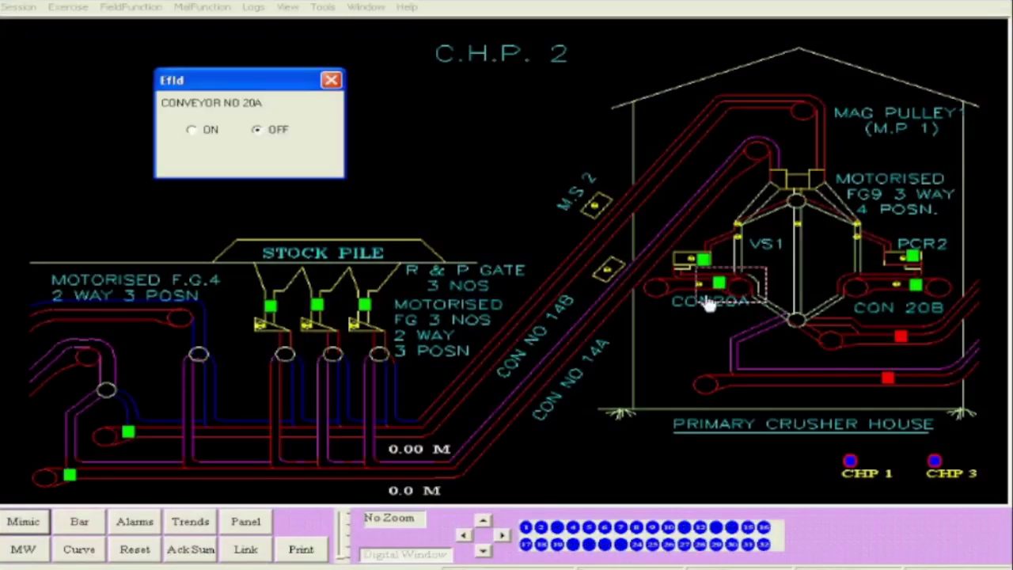
{"action": "left_click", "coordinate": [191, 130]}
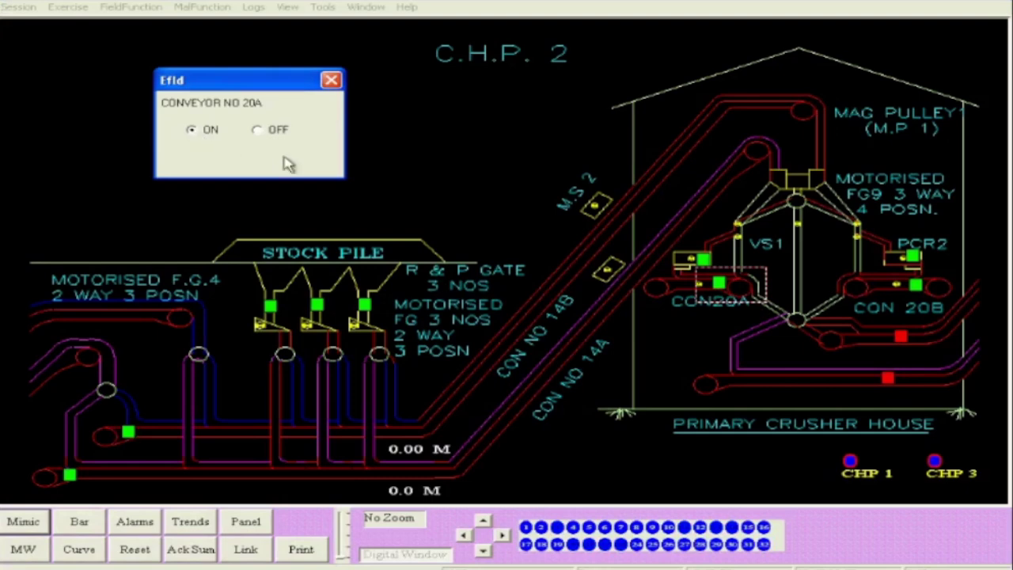
{"action": "left_click", "coordinate": [917, 299]}
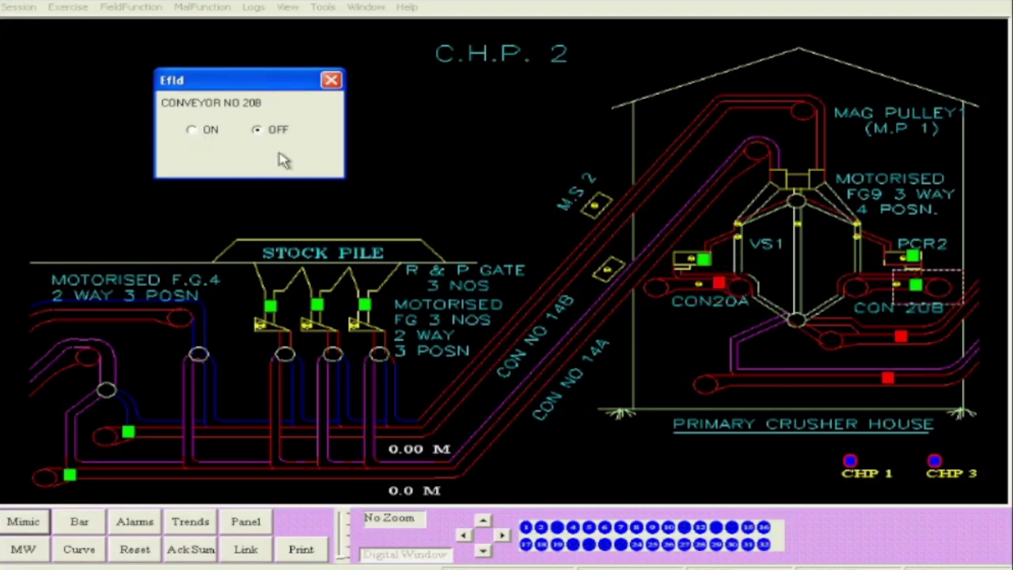
{"action": "left_click", "coordinate": [193, 132]}
Step: Switch on primary crushers 1 and 2 in the primary crusher house
{"action": "left_click", "coordinate": [705, 268]}
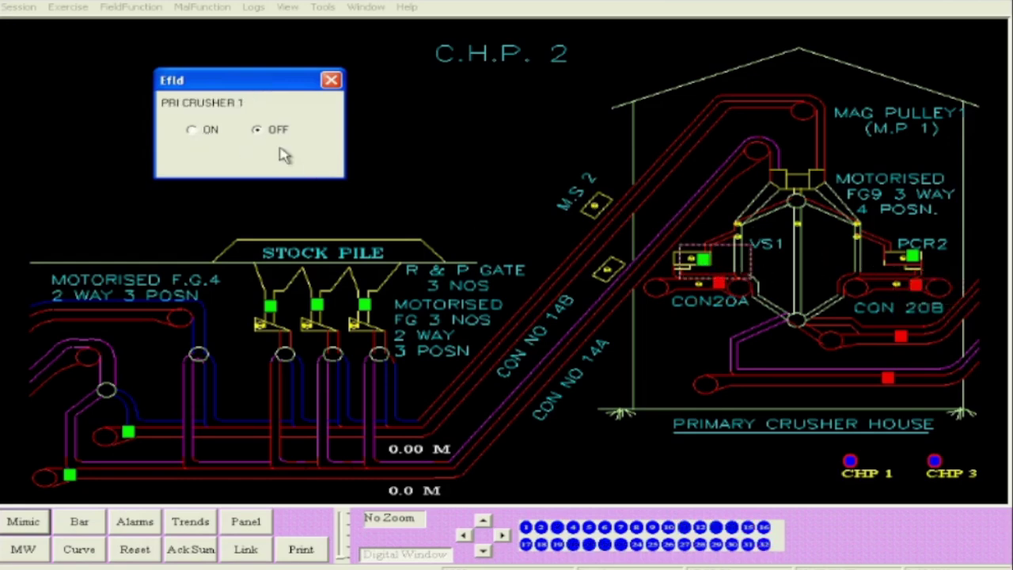
{"action": "left_click", "coordinate": [192, 131]}
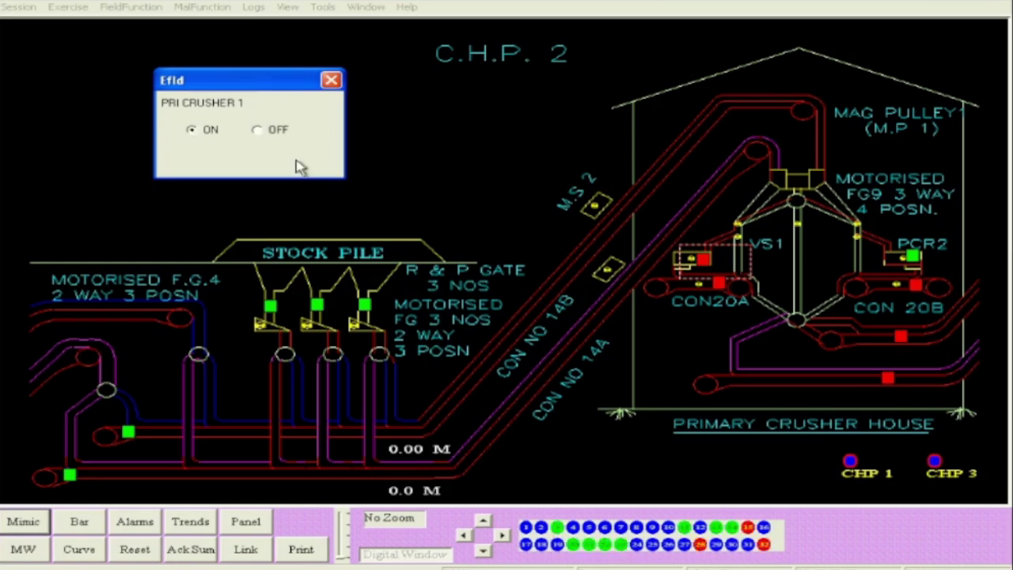
{"action": "left_click", "coordinate": [914, 264]}
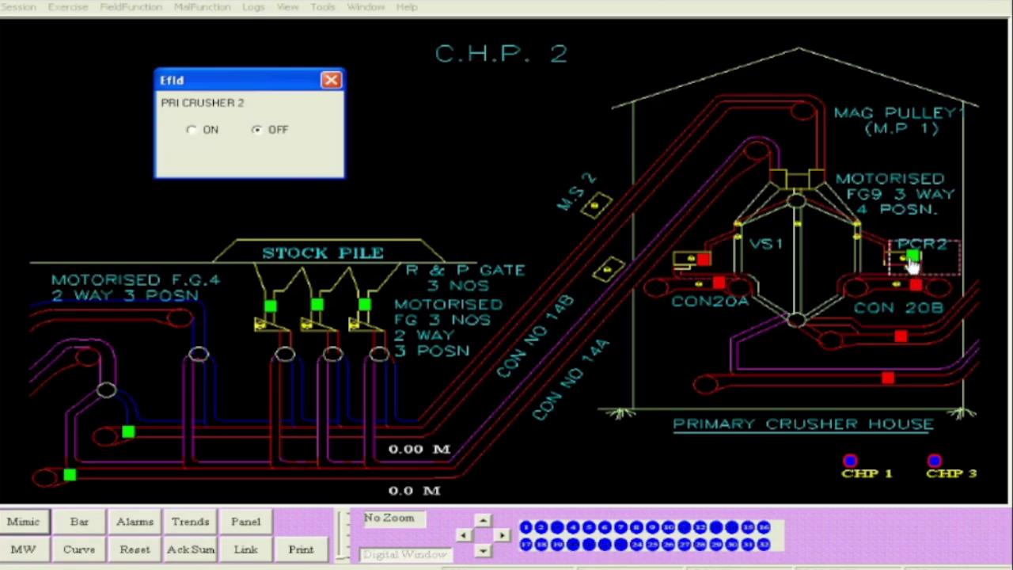
{"action": "left_click", "coordinate": [193, 132]}
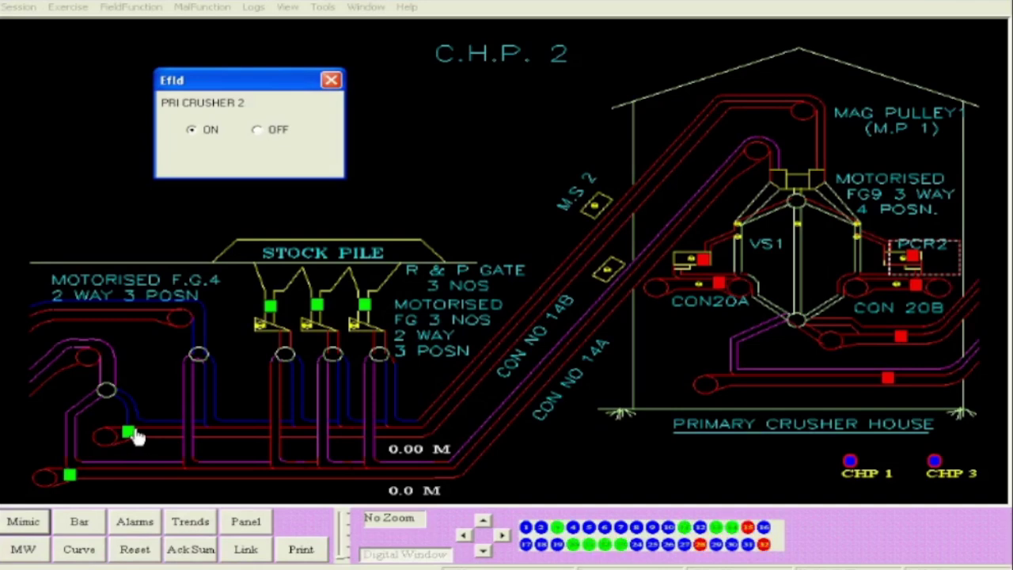
Step: Switch on conveyors 14B and 14A, which run from the stock pile to the primary crusher house
{"action": "left_click", "coordinate": [132, 435]}
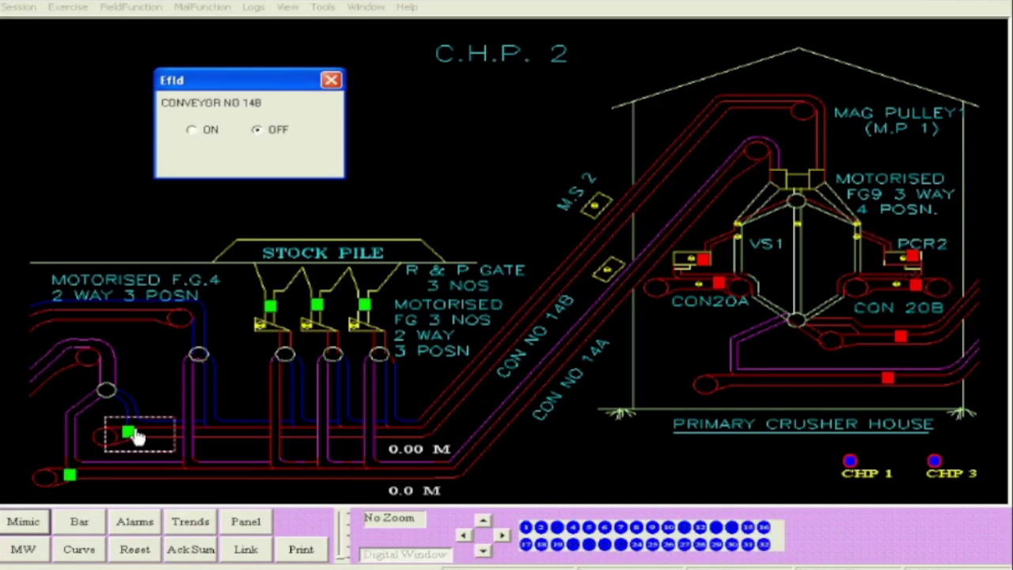
{"action": "left_click", "coordinate": [192, 131]}
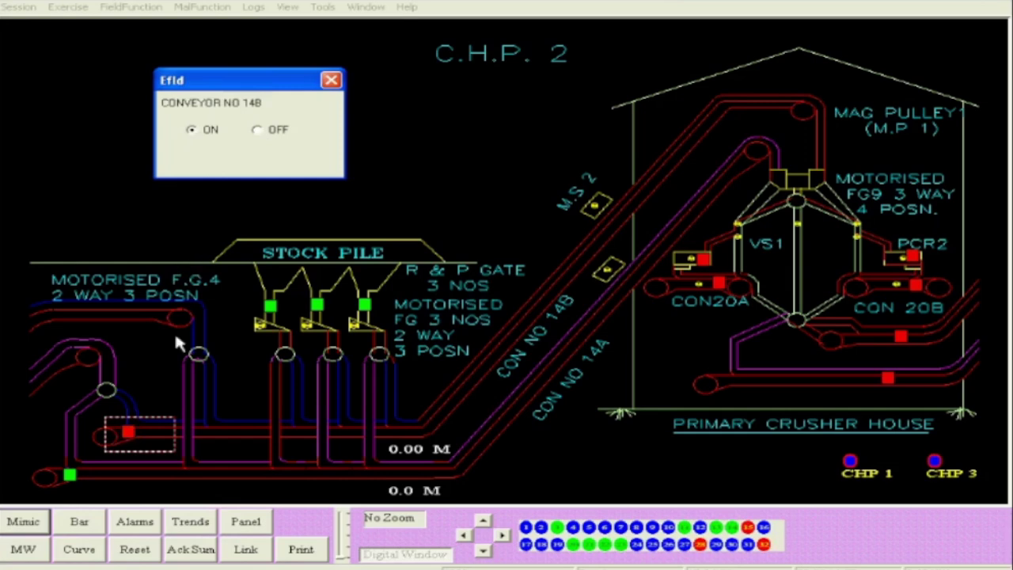
{"action": "left_click", "coordinate": [70, 477]}
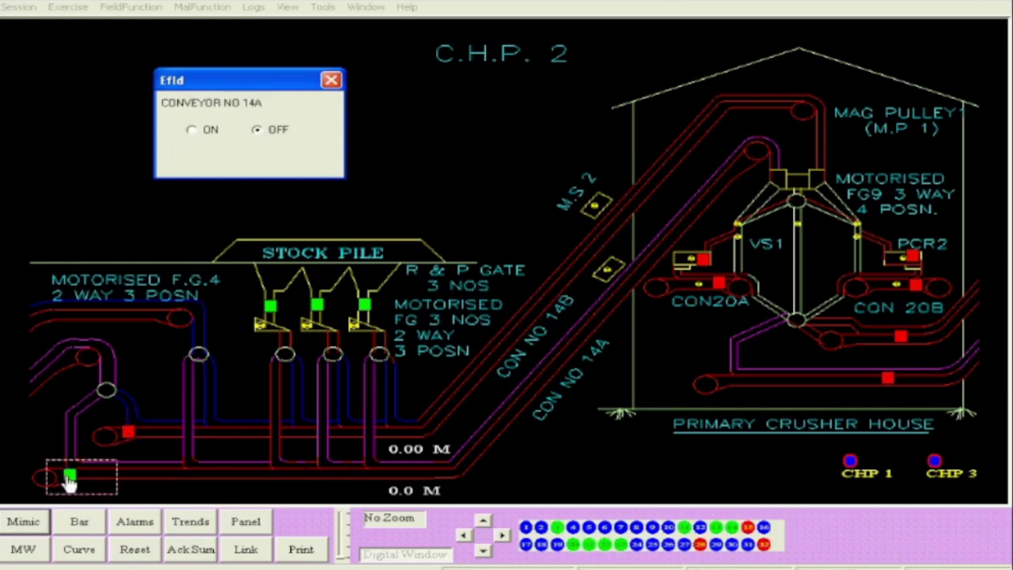
{"action": "left_click", "coordinate": [192, 130]}
Step: Go to the CHP 1 mimic and switch on conveyors 13A and 13B below the hoppers
{"action": "left_click", "coordinate": [851, 464]}
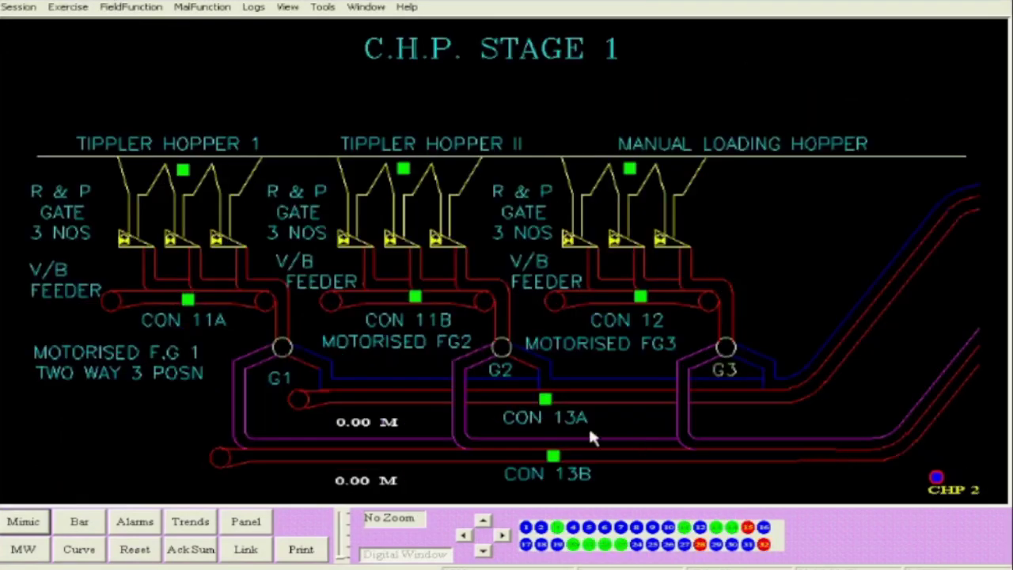
{"action": "left_click", "coordinate": [544, 402]}
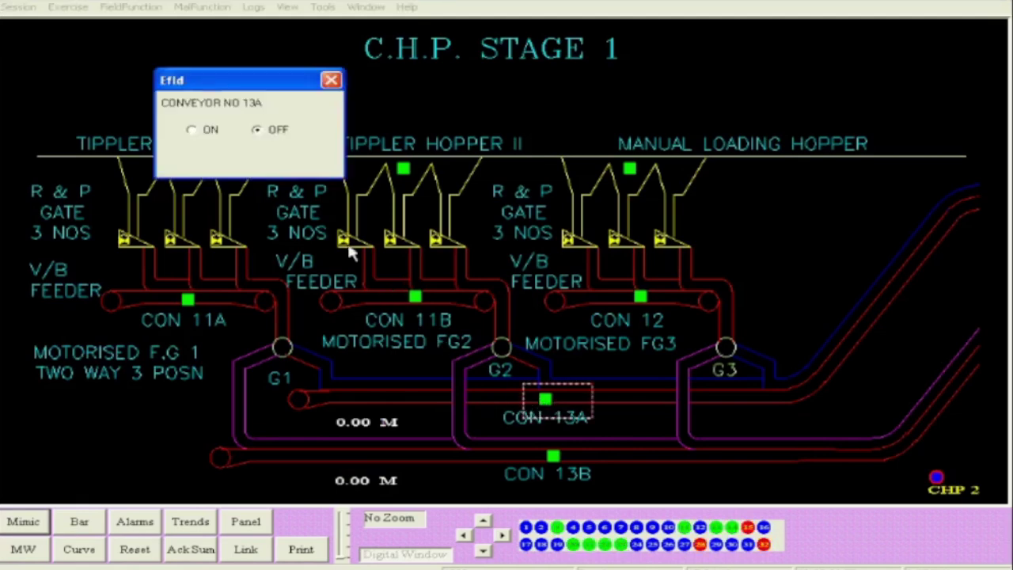
{"action": "left_click", "coordinate": [192, 130]}
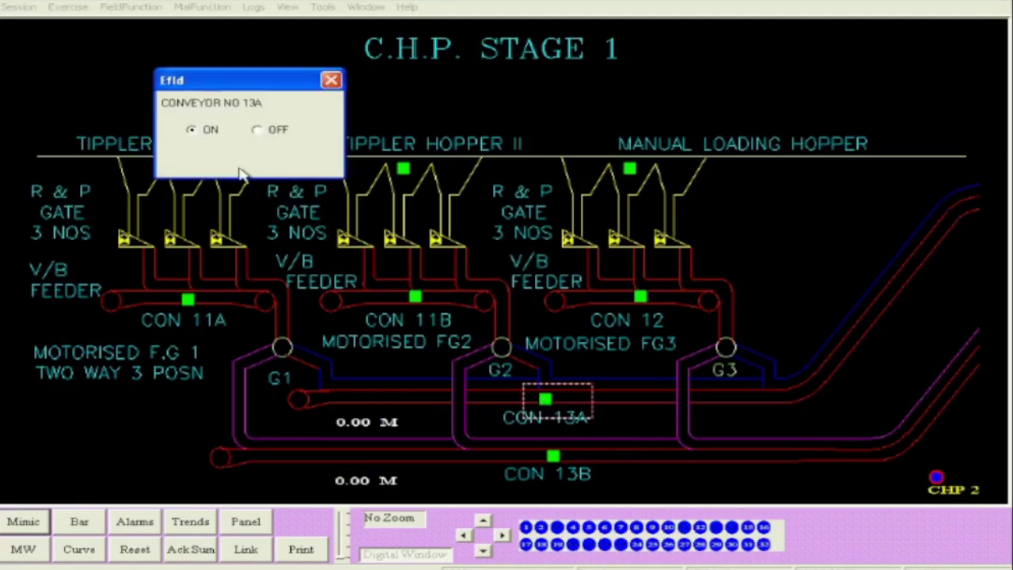
{"action": "left_click", "coordinate": [557, 466]}
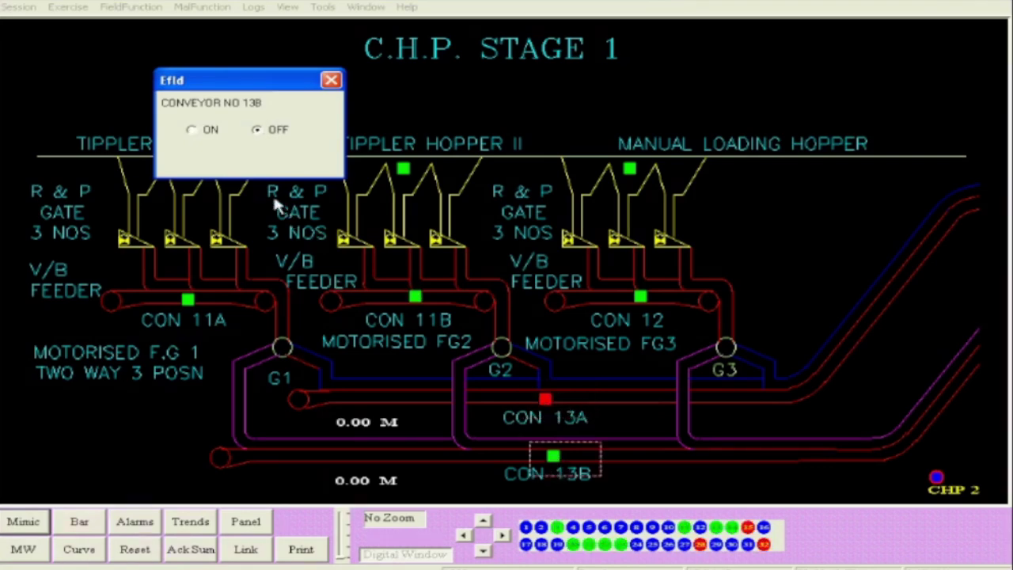
{"action": "left_click", "coordinate": [192, 131]}
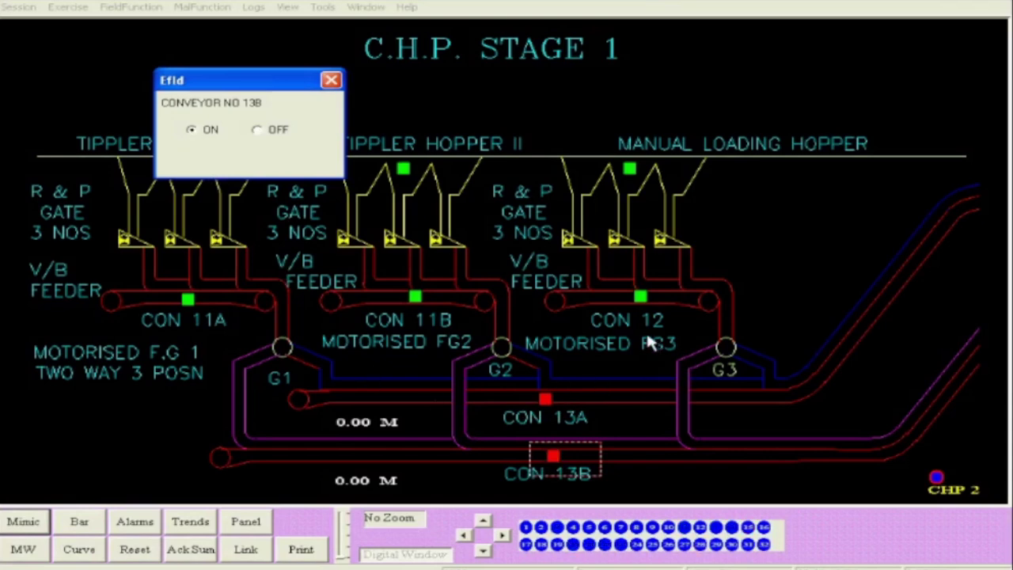
Step: Switch on conveyors 11A, 11B and 12 beneath the tippler and manual loading hoppers
{"action": "left_click", "coordinate": [186, 301]}
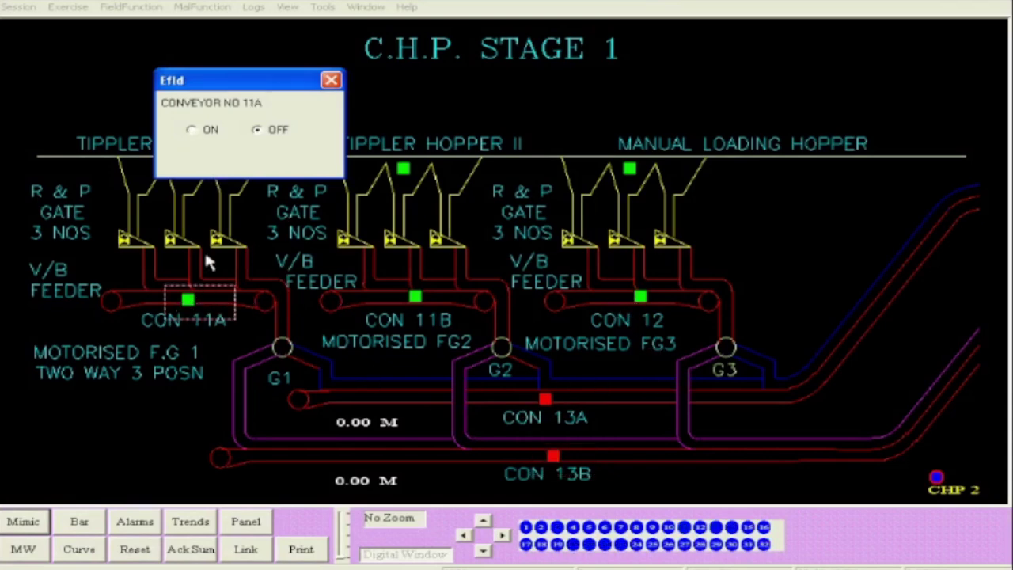
{"action": "left_click", "coordinate": [192, 130]}
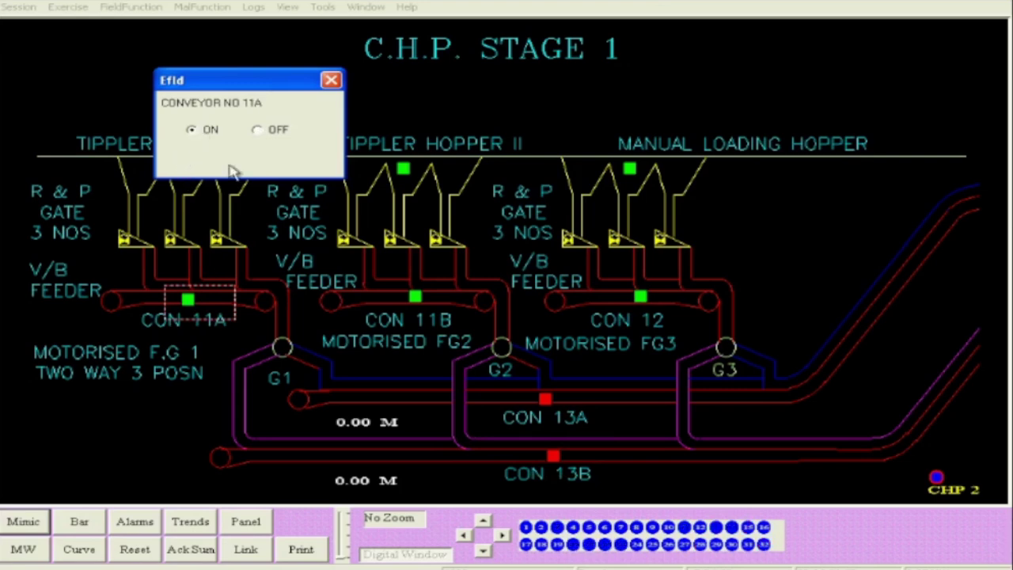
{"action": "left_click", "coordinate": [417, 309]}
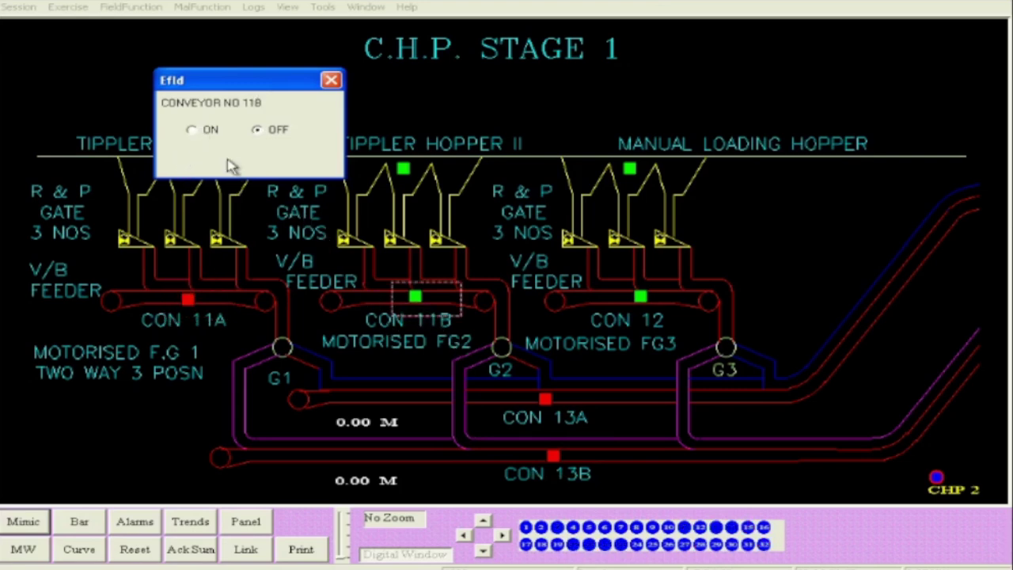
{"action": "left_click", "coordinate": [209, 133]}
{"action": "left_click", "coordinate": [642, 306]}
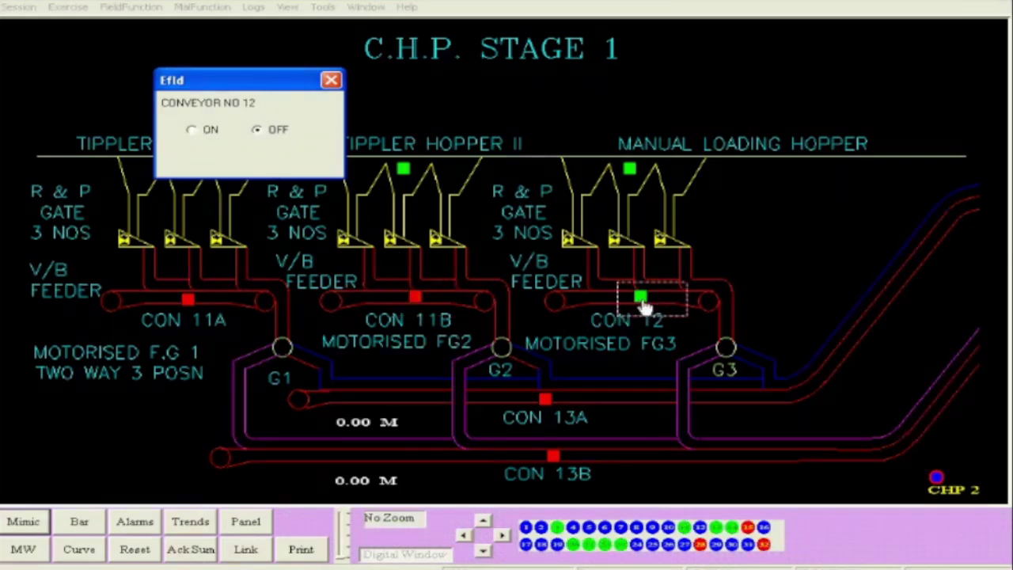
{"action": "left_click", "coordinate": [190, 131]}
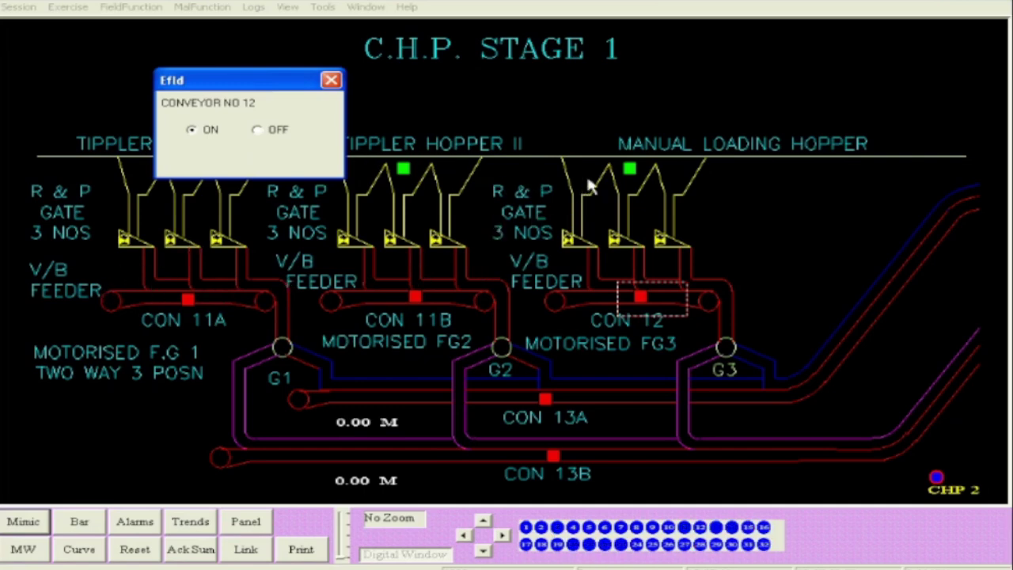
Step: Switch on the vibrating feeders of the manual loading hopper, tippler hopper II and tippler hopper 1
{"action": "left_click", "coordinate": [629, 169]}
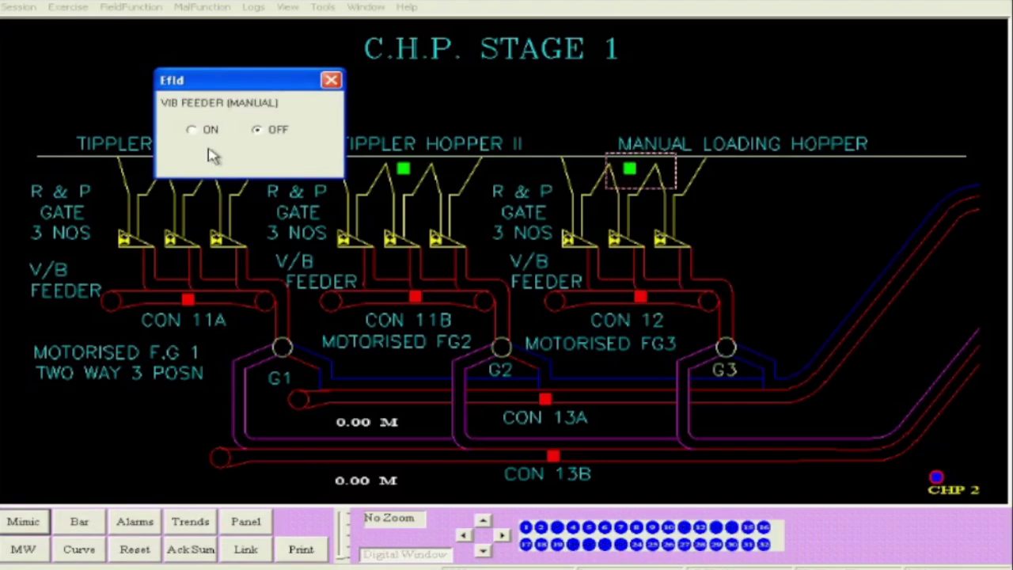
{"action": "left_click", "coordinate": [190, 131]}
{"action": "left_click", "coordinate": [403, 171]}
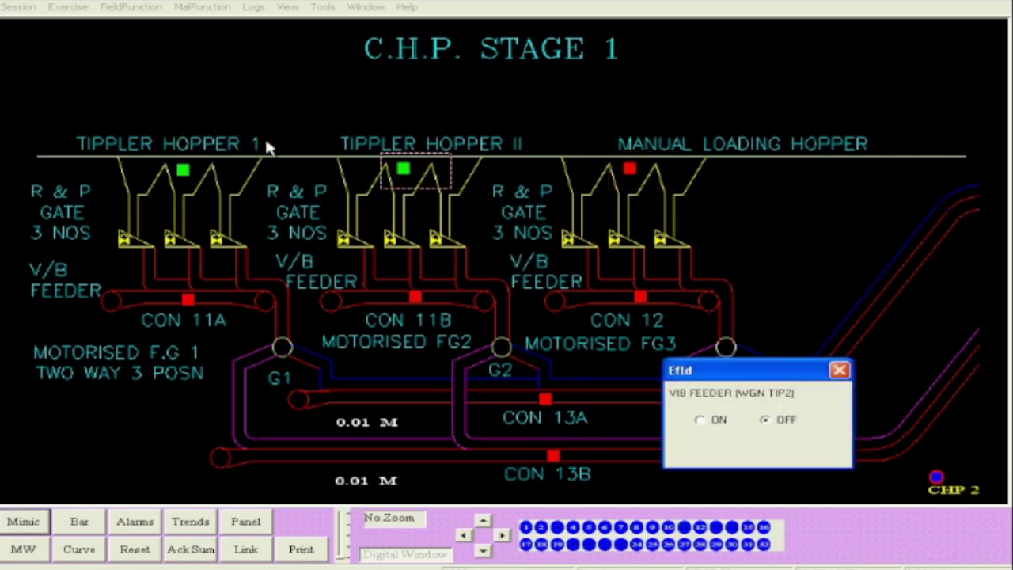
{"action": "left_click", "coordinate": [700, 421]}
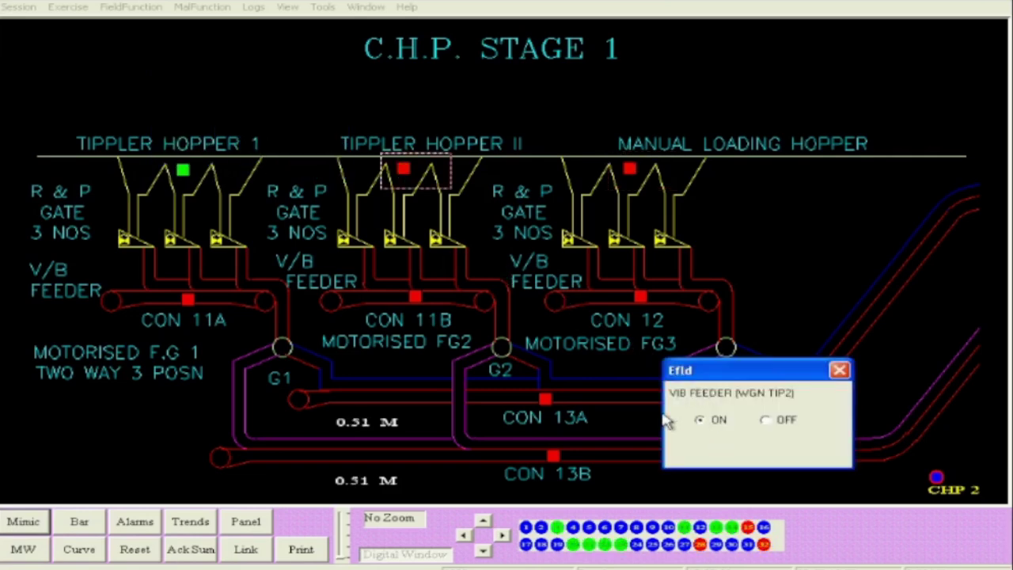
{"action": "left_click", "coordinate": [188, 174]}
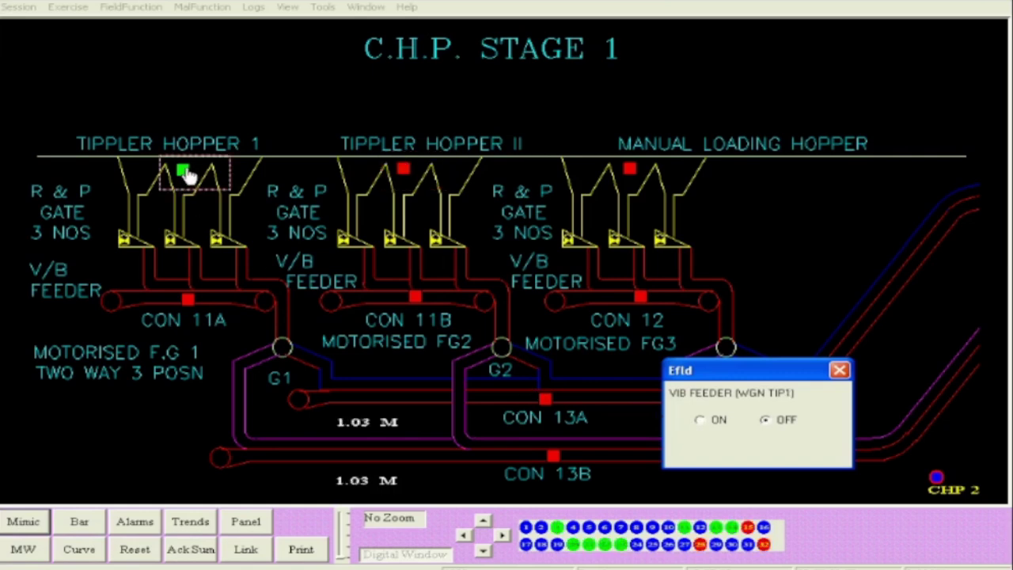
{"action": "left_click", "coordinate": [702, 422]}
{"action": "left_click", "coordinate": [125, 422]}
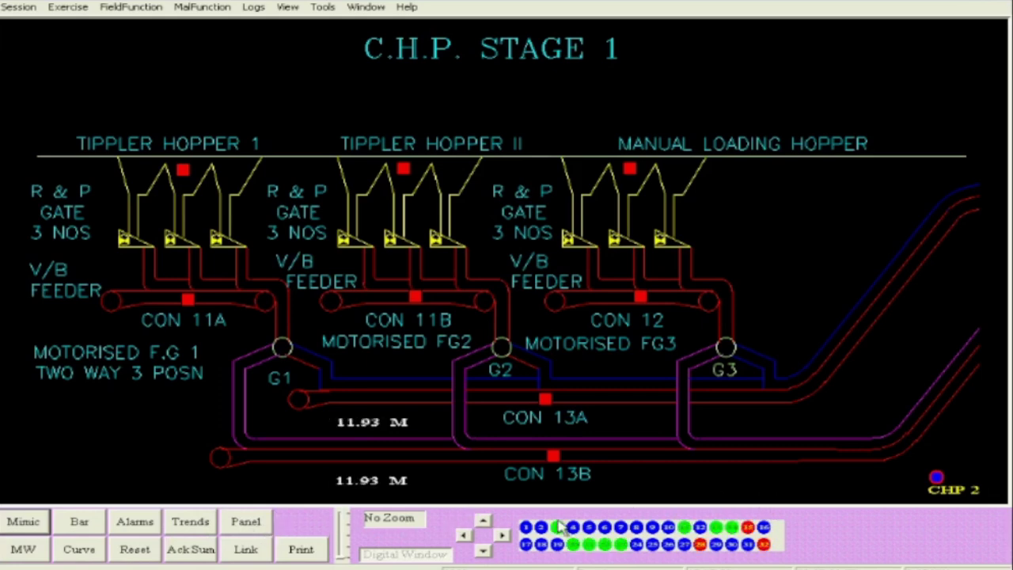
Step: Examine the coal readings along the running conveyors and at the bunkers on the CHP 1, CHP 2 and CHP 3 mimics
{"action": "left_click", "coordinate": [938, 480]}
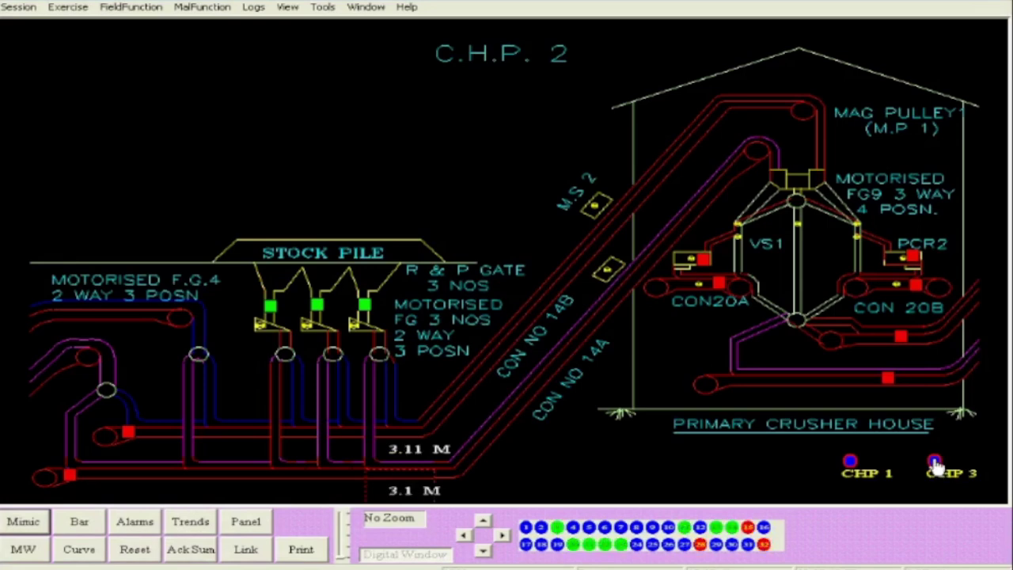
{"action": "left_click", "coordinate": [935, 463]}
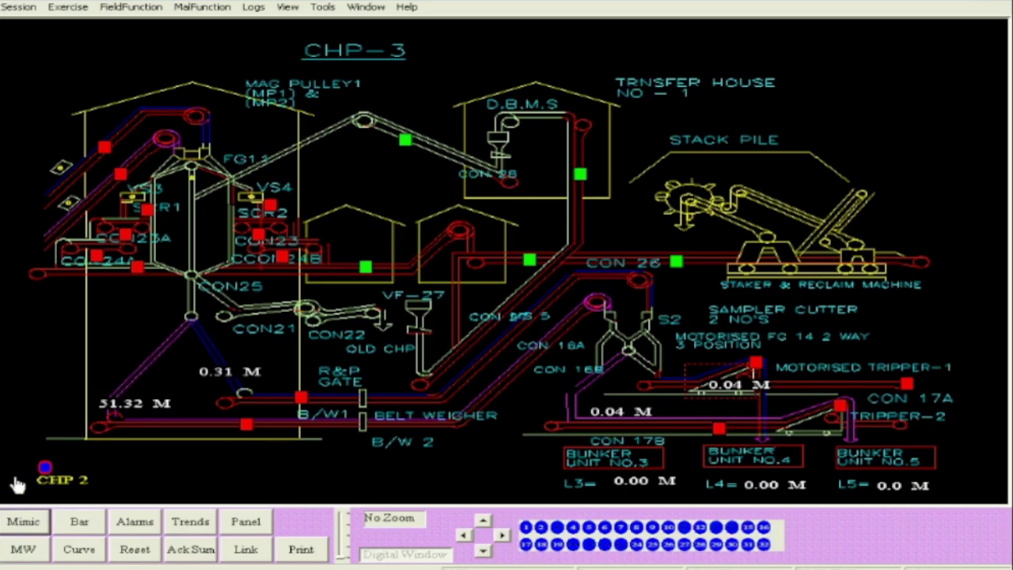
{"action": "left_click", "coordinate": [44, 471]}
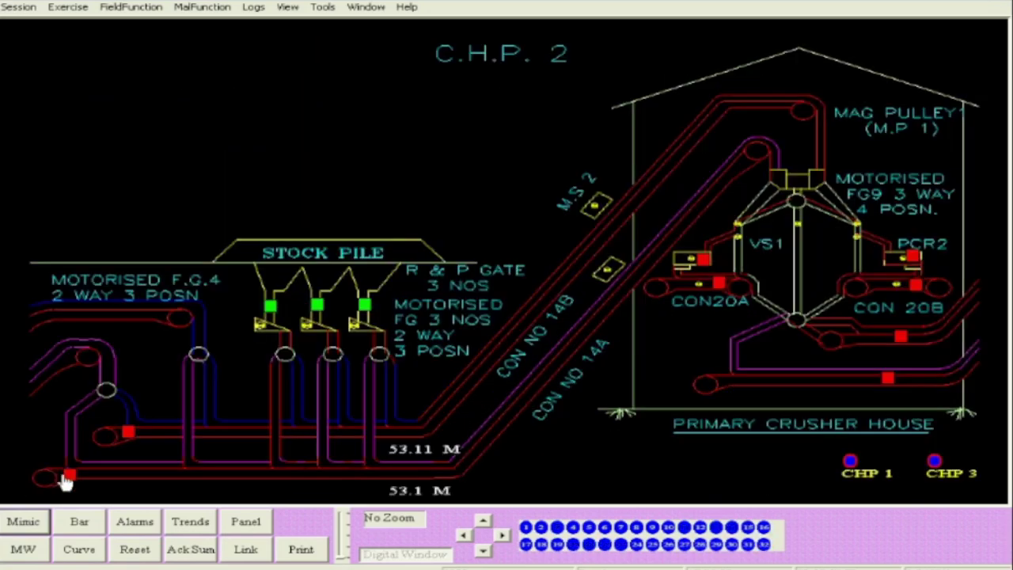
{"action": "left_click", "coordinate": [850, 463]}
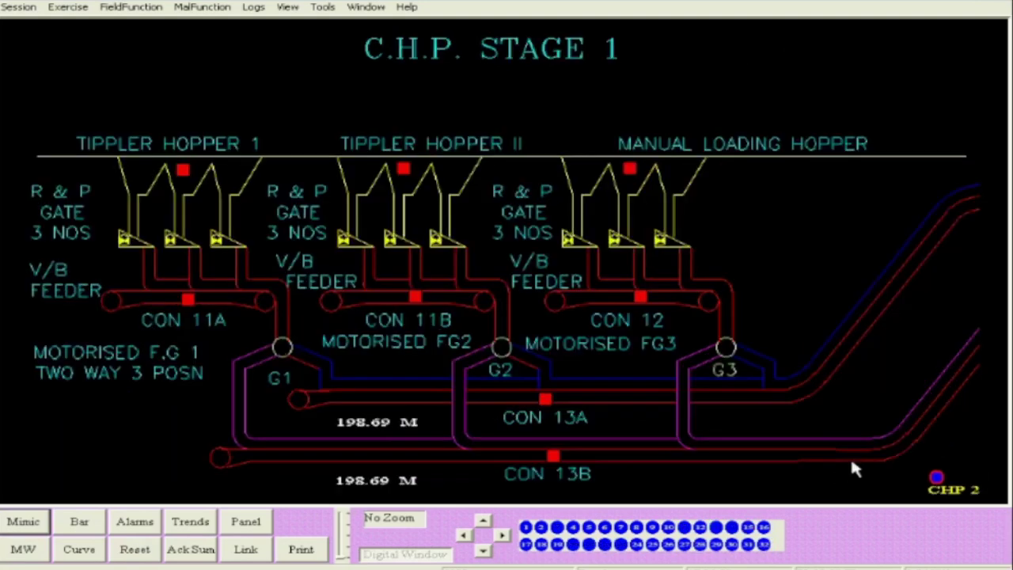
{"action": "left_click", "coordinate": [936, 480]}
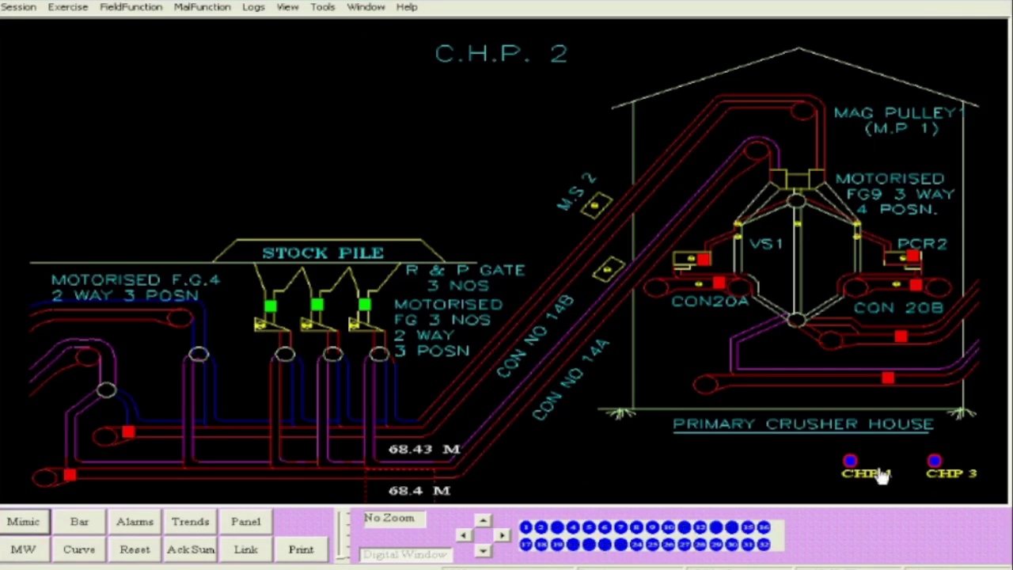
{"action": "left_click", "coordinate": [937, 469]}
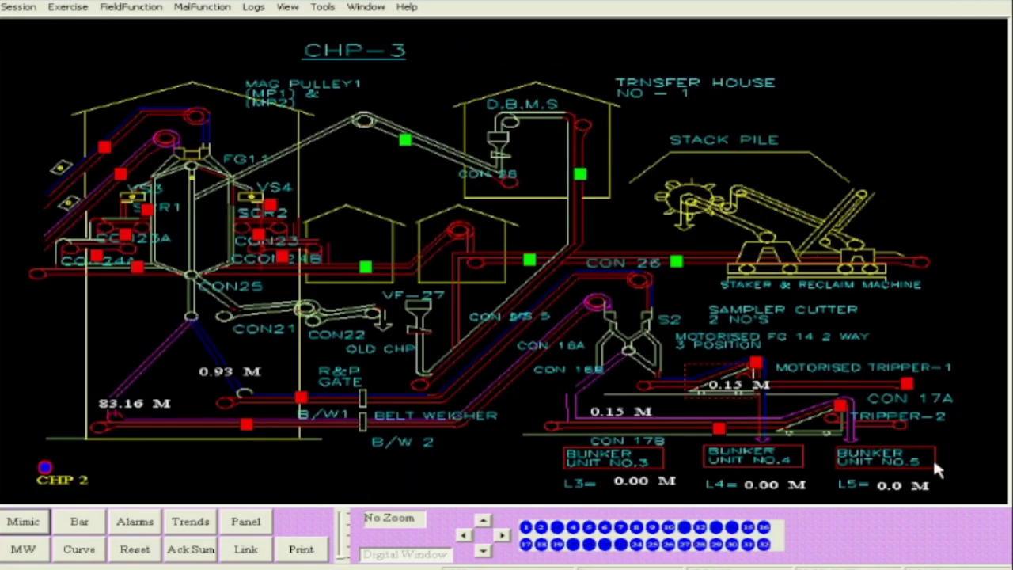